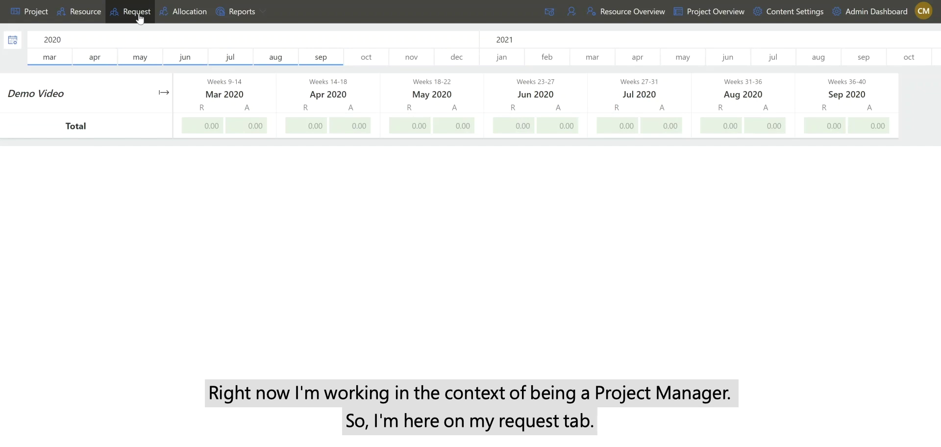
Adjust the time resolution and month span shown, then open the Demo Video project.
left_click(12, 42)
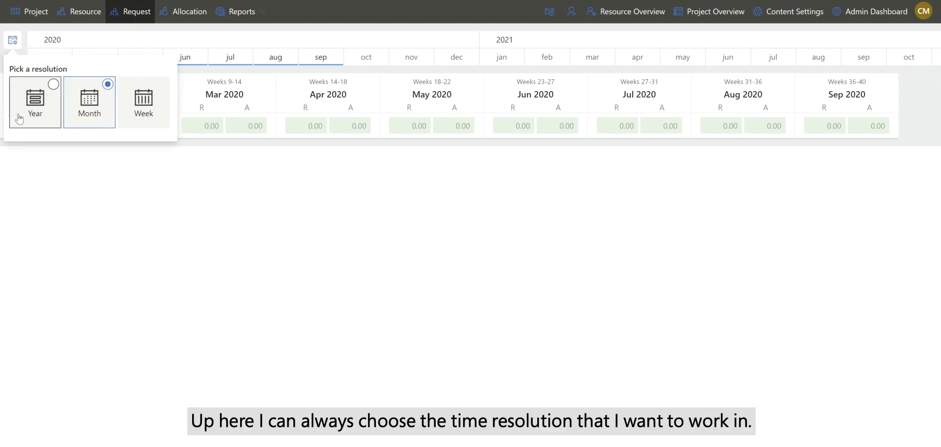
left_click_drag(215, 58, 186, 63)
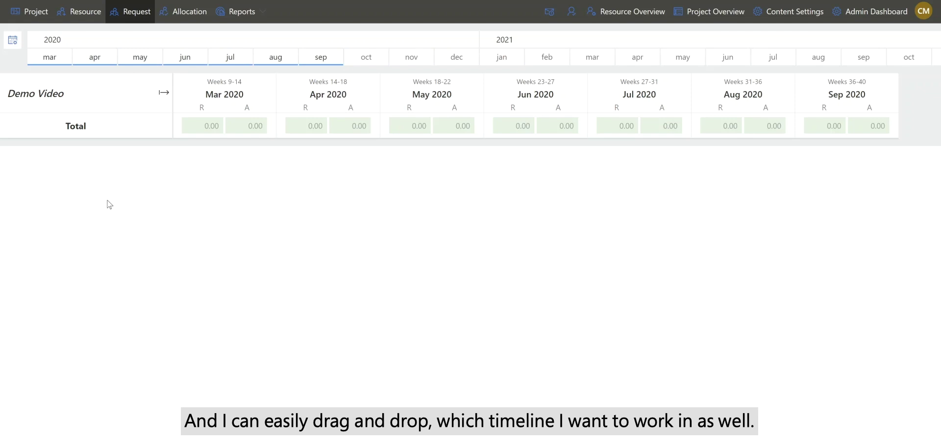
left_click(31, 15)
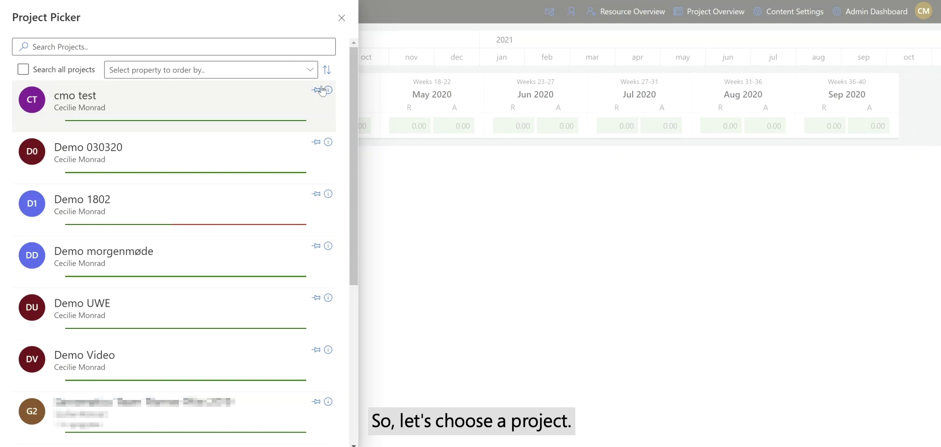
left_click(162, 359)
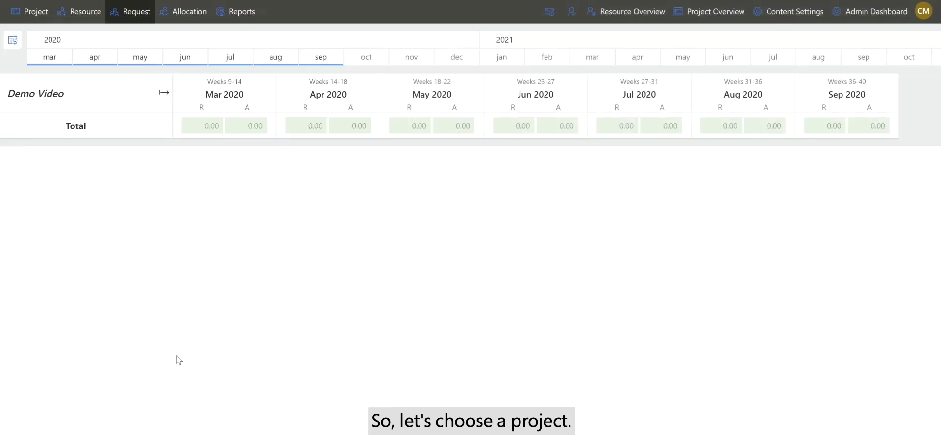
Add the Team PHB - Account Manager and Team PFJ - Consultant generic resources to Demo Video.
left_click(82, 20)
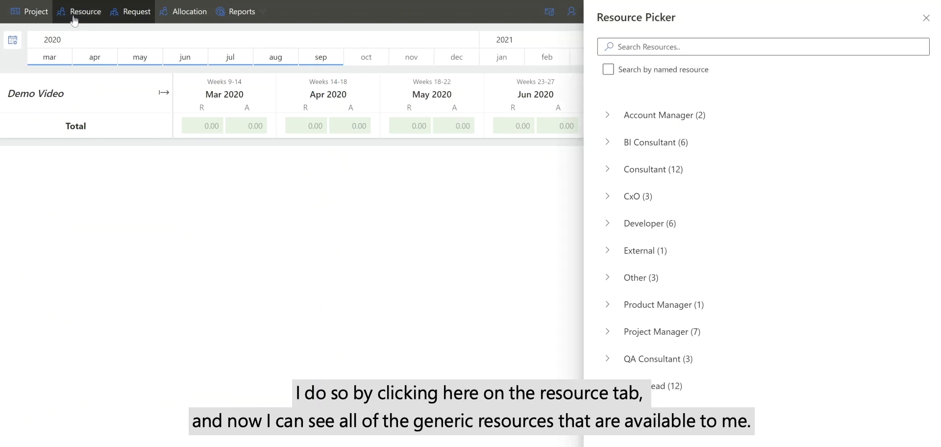
left_click(608, 116)
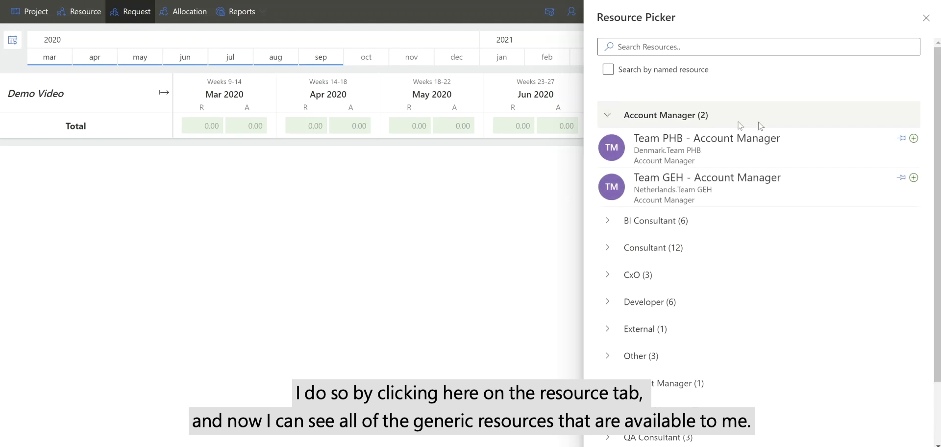
left_click(914, 139)
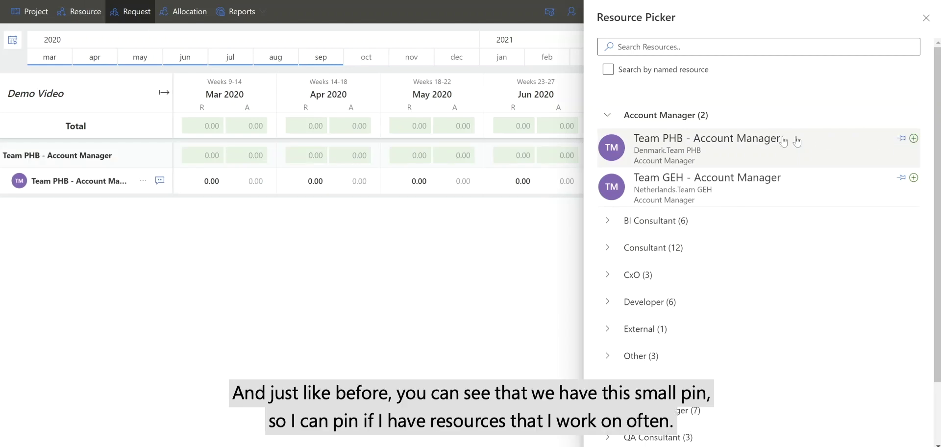
left_click(616, 121)
left_click(608, 169)
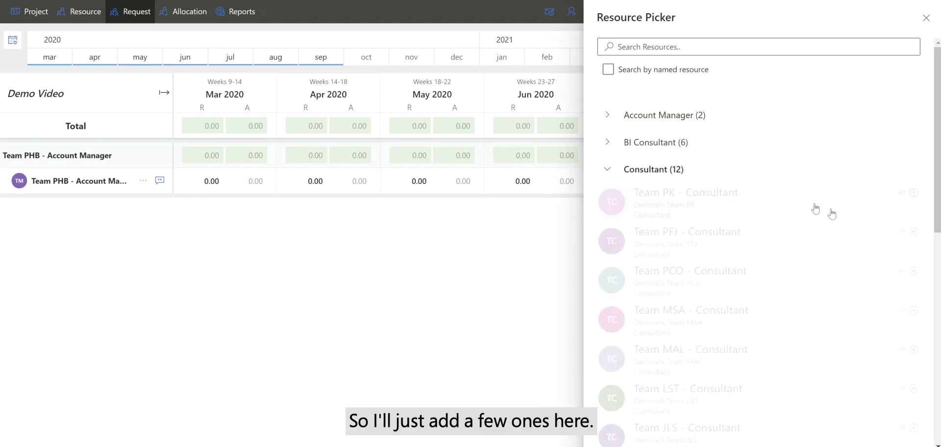
left_click(914, 233)
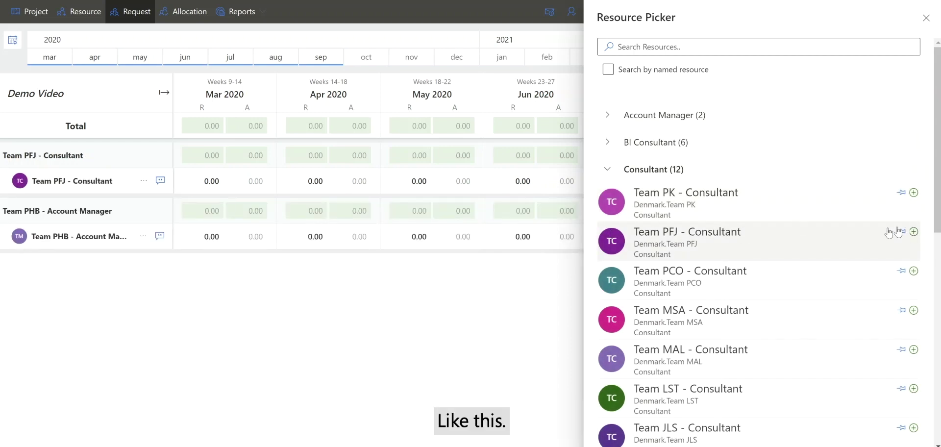
left_click(926, 18)
left_click(203, 181)
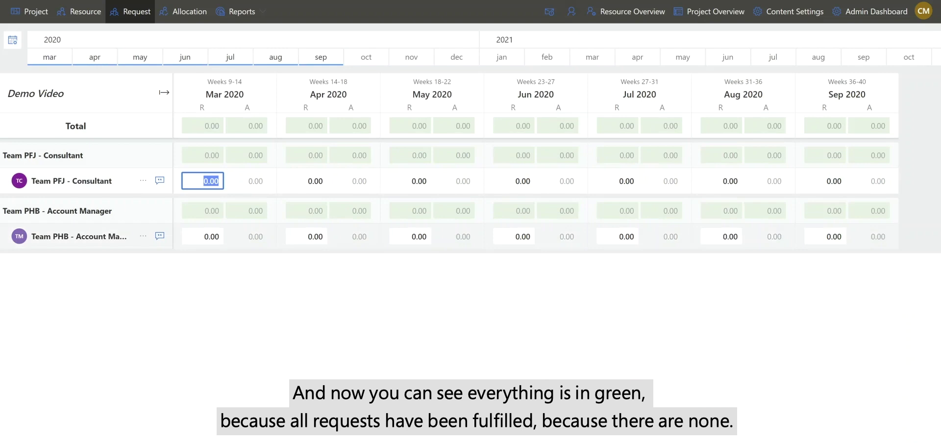
Request 50 in Mar 2020 for both Team PFJ and Team PHB, leaving the comment box unsaved.
type("50")
key("Return")
type("50")
key("Return")
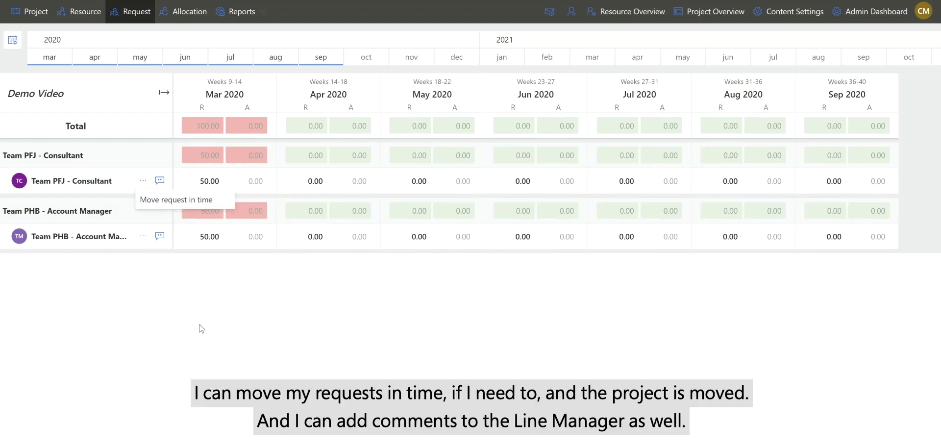
left_click(160, 181)
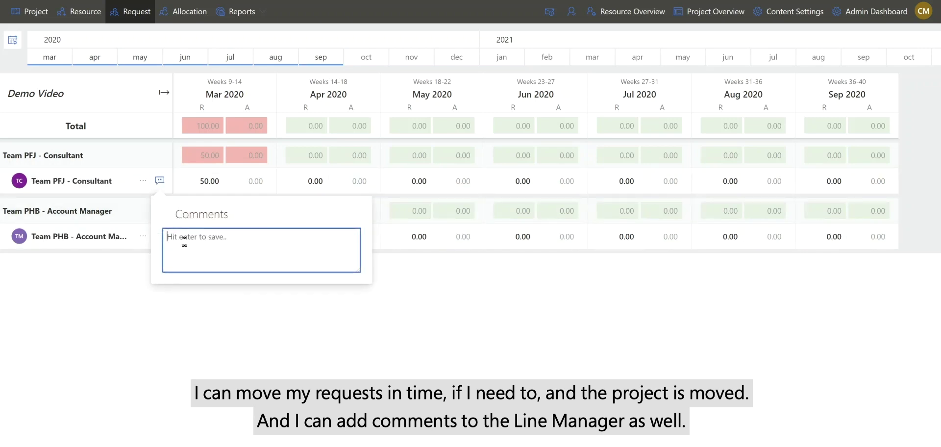
left_click(122, 358)
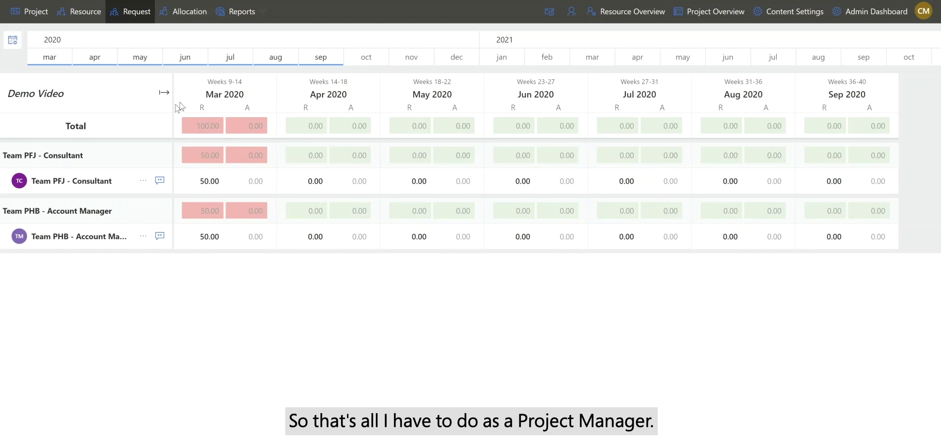
Switch to the Allocation view for Demo Video, keeping the current project selected.
left_click(184, 19)
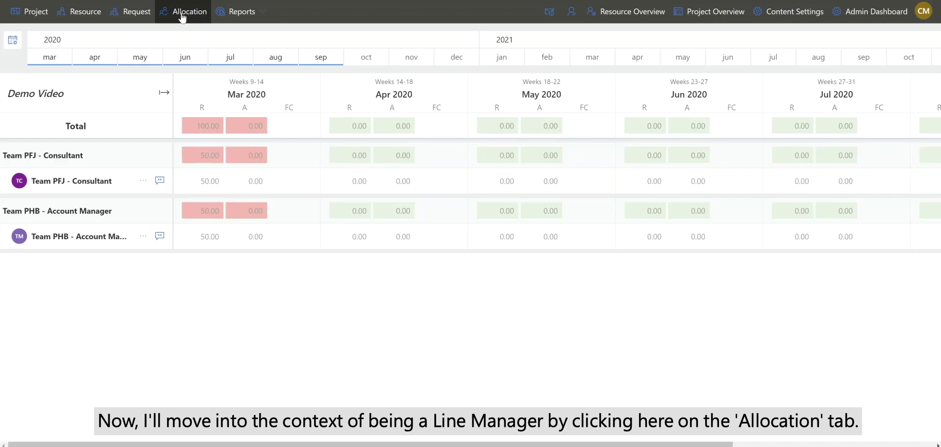
left_click(38, 14)
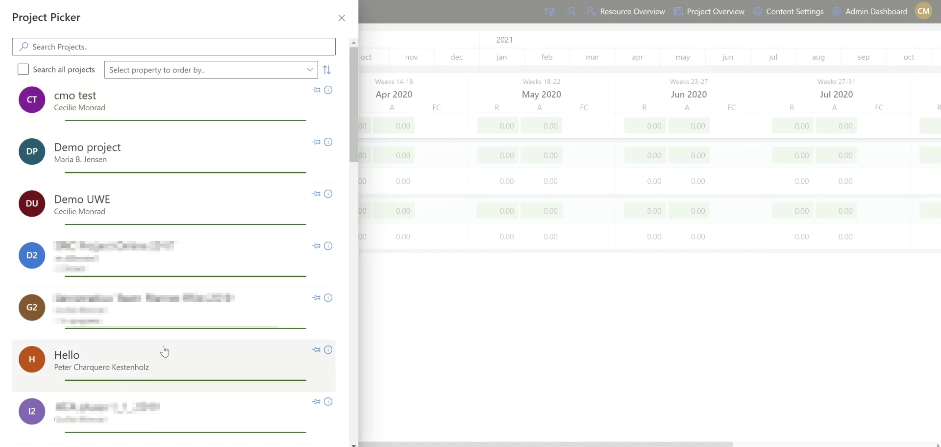
left_click(341, 18)
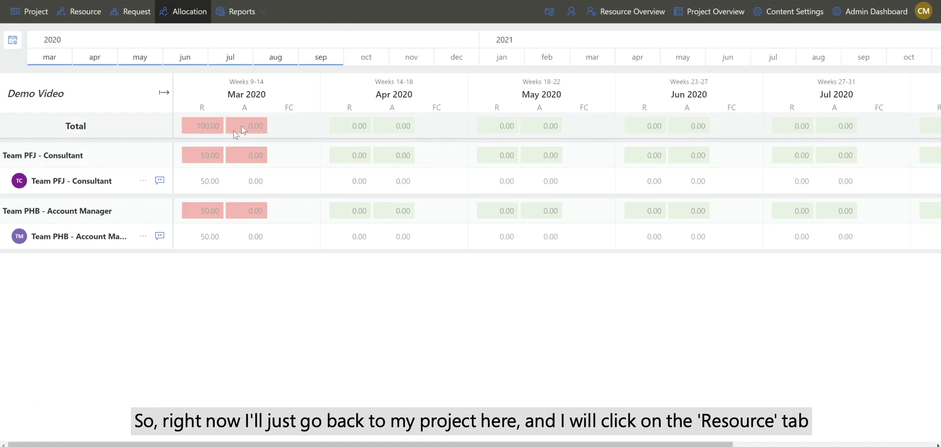
Allocate the first listed account manager to the Team PHB - Account Manager request.
left_click(85, 16)
left_click(608, 118)
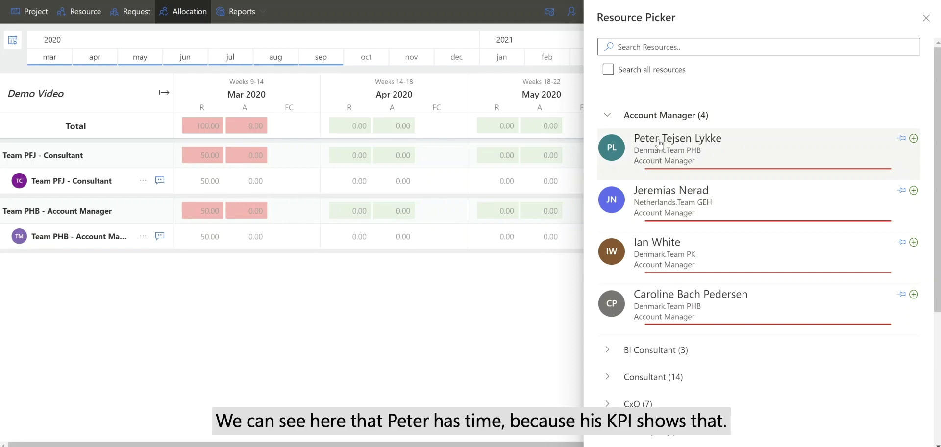
mouse_move(659, 168)
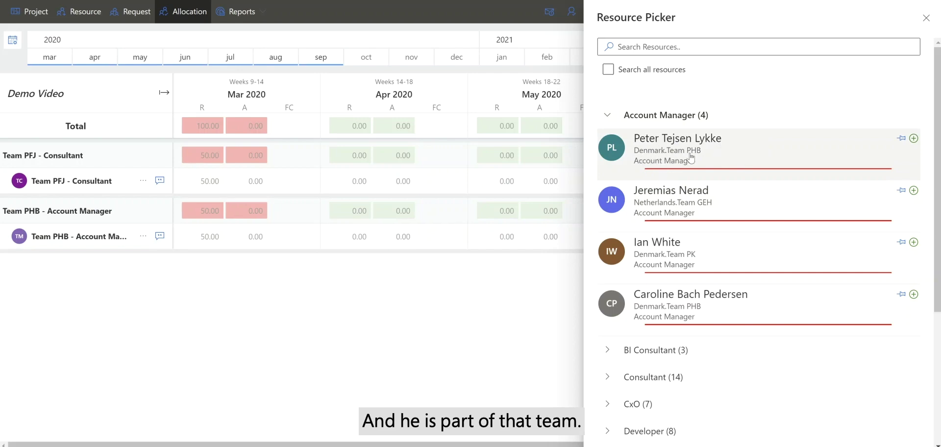
left_click(913, 139)
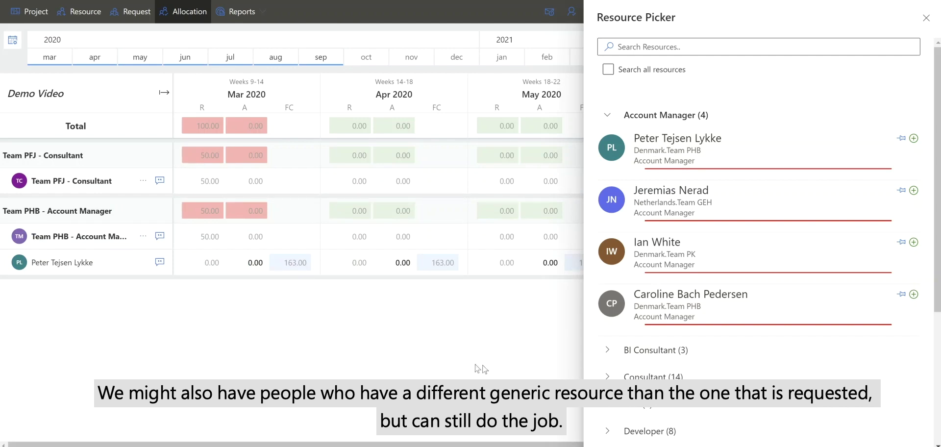
Assign a developer from the Developer group to the Team PFJ - Consultant request.
left_click(612, 116)
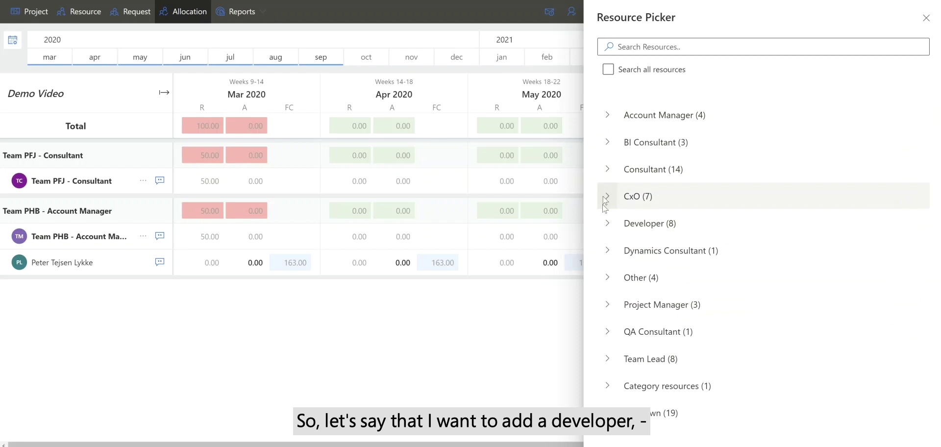
left_click(608, 228)
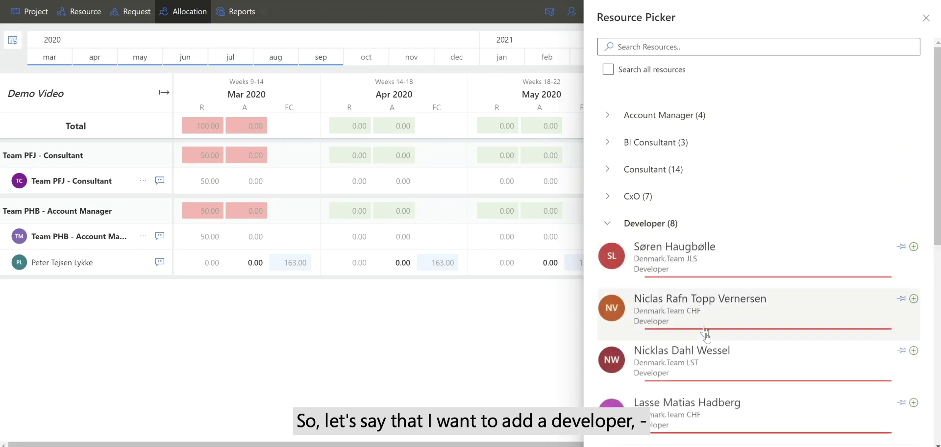
left_click_drag(733, 308, 114, 157)
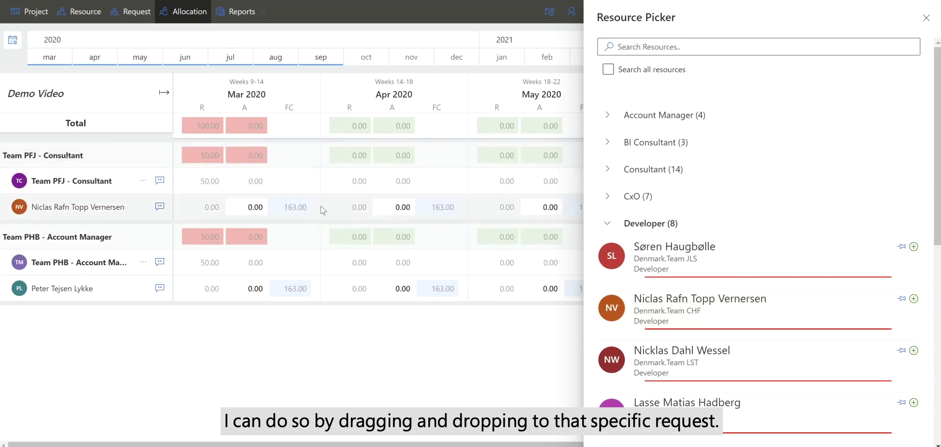
left_click(926, 18)
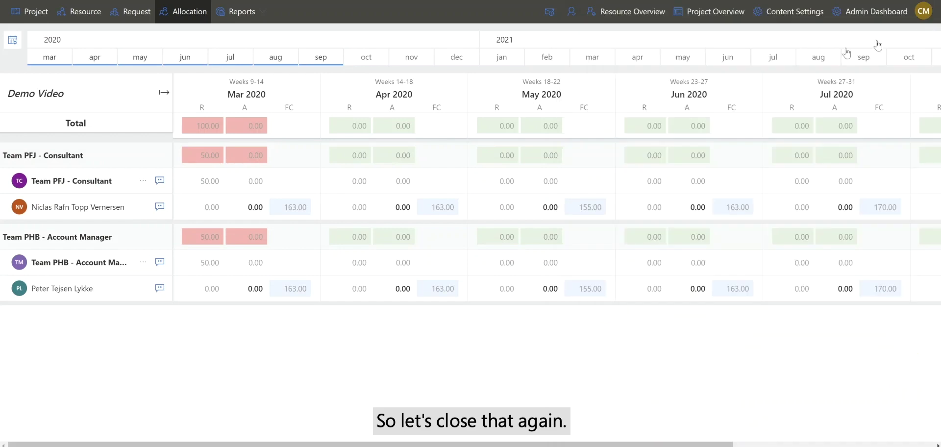
Allocate 50 hours in March 2020 to both the developer and the account manager.
left_click(265, 206)
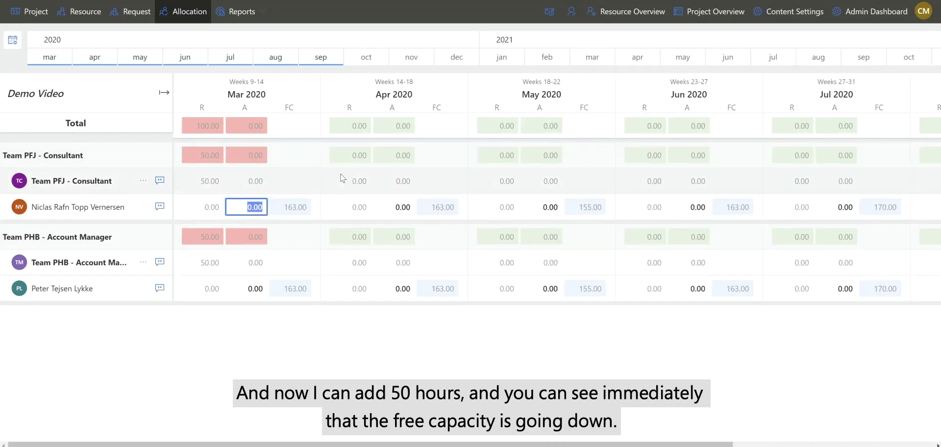
type("50")
left_click(301, 199)
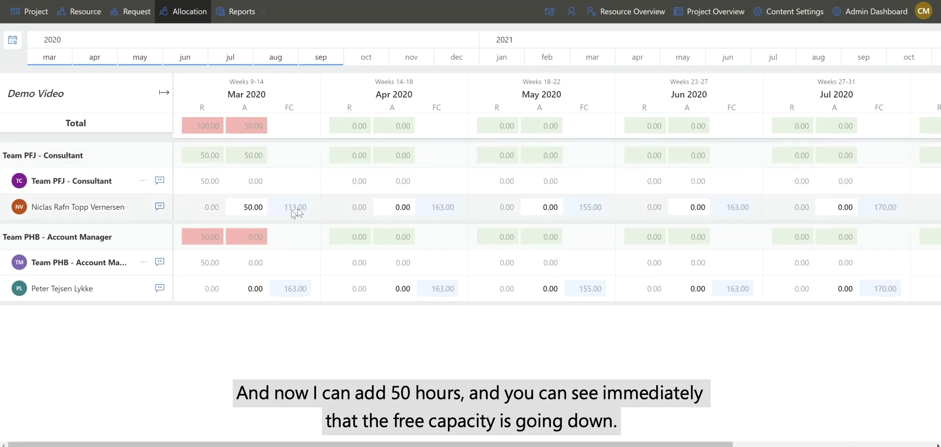
left_click(256, 290)
type("50")
key("Return")
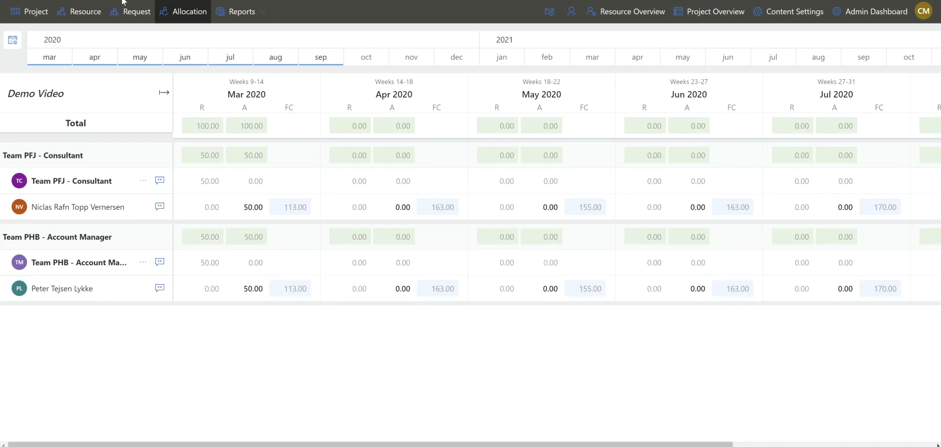
Browse the Category resources group in the resource picker without adding anyone.
left_click(67, 11)
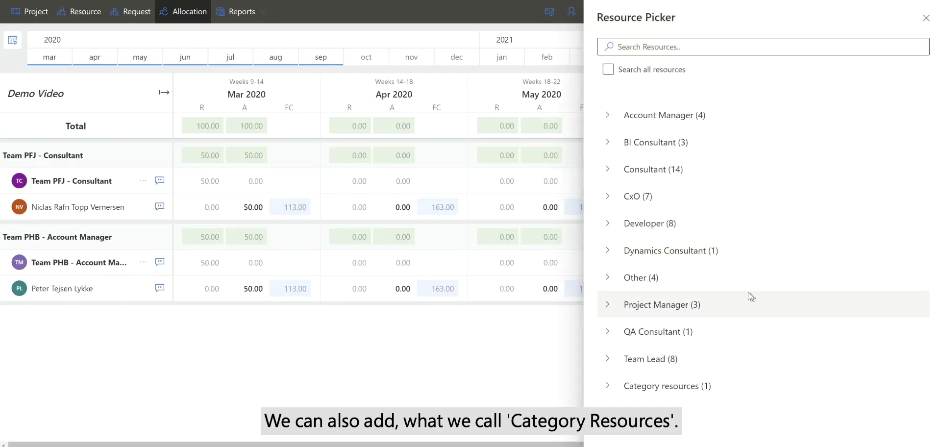
left_click(608, 385)
scroll(698, 352, "down", 1)
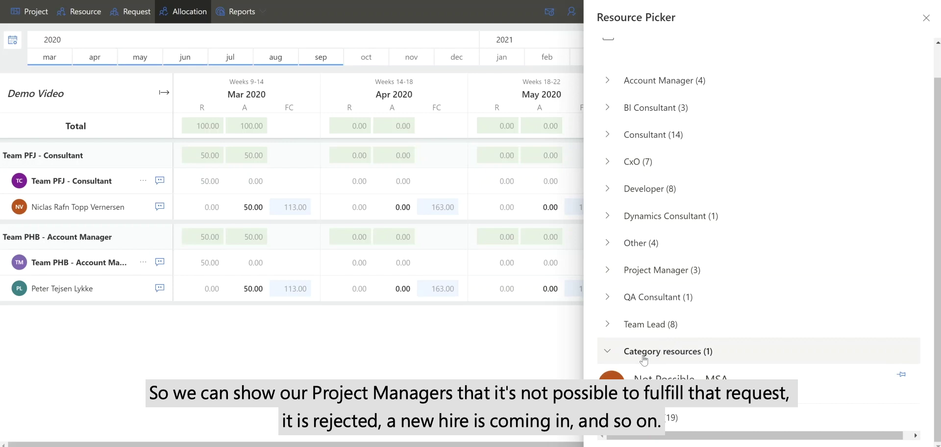
left_click(609, 354)
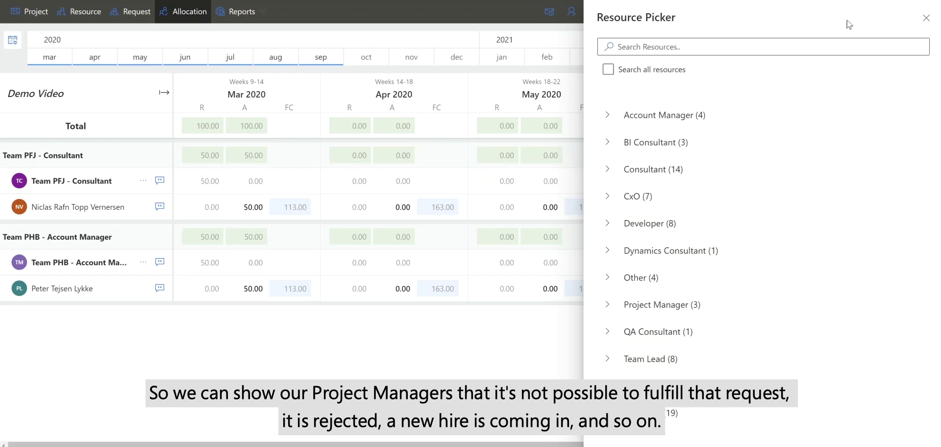
left_click(926, 18)
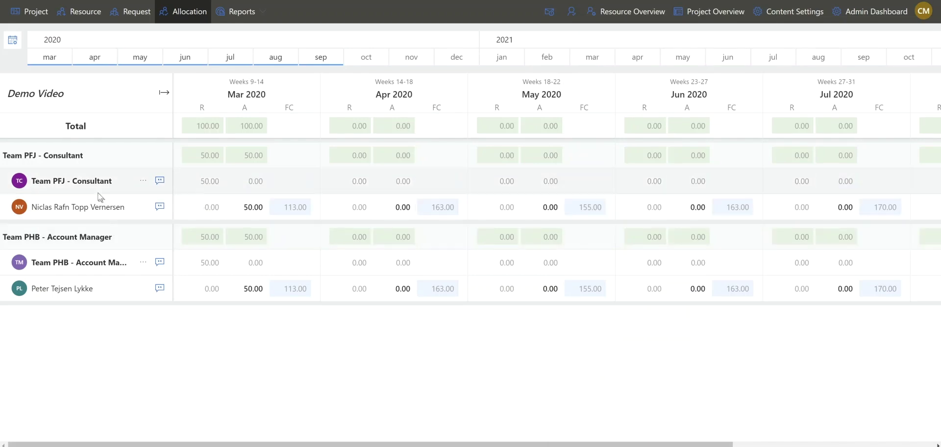
left_click(44, 291)
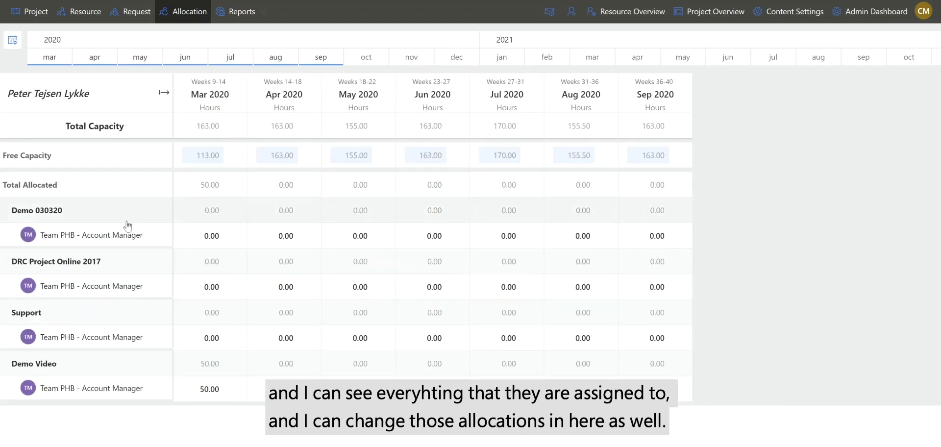
mouse_move(212, 238)
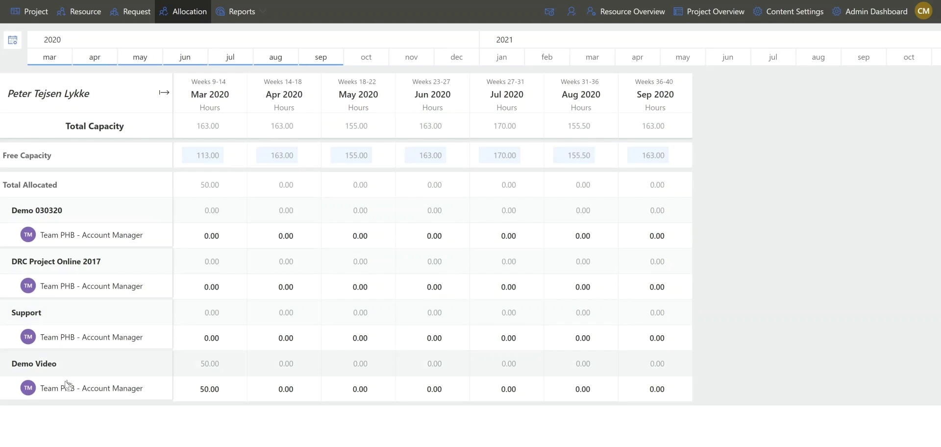
left_click(37, 373)
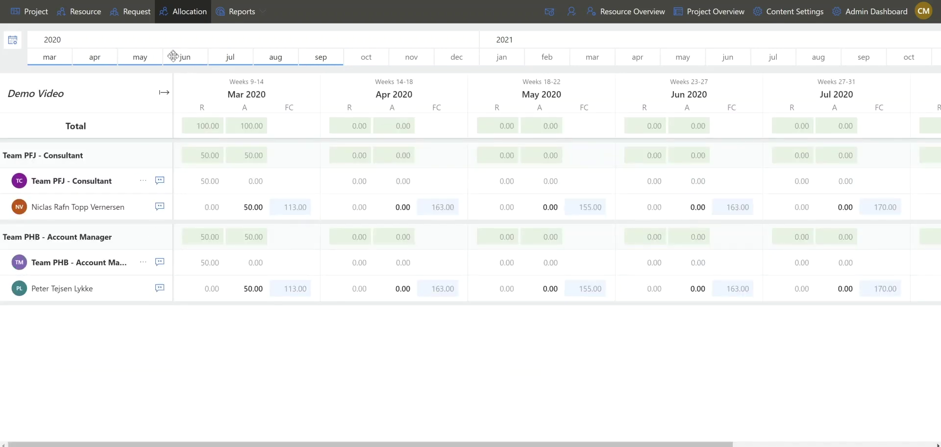
Open the Allocation Report from Reports and display its Team Manager Report page.
left_click(250, 15)
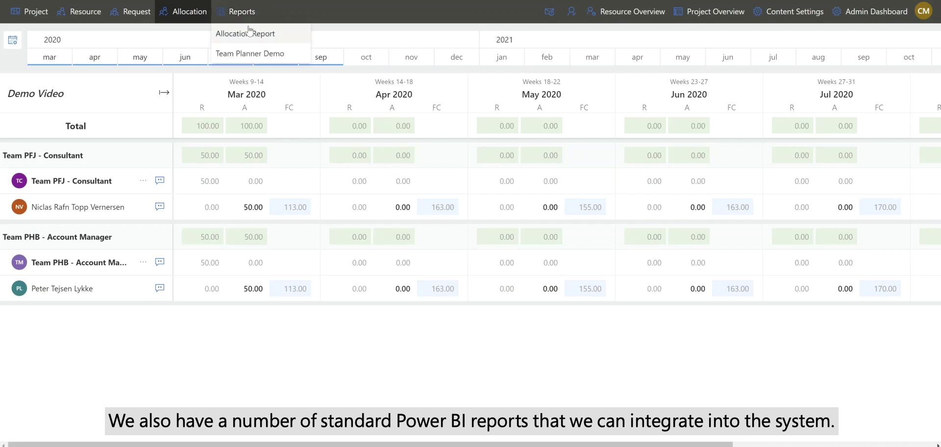
left_click(249, 34)
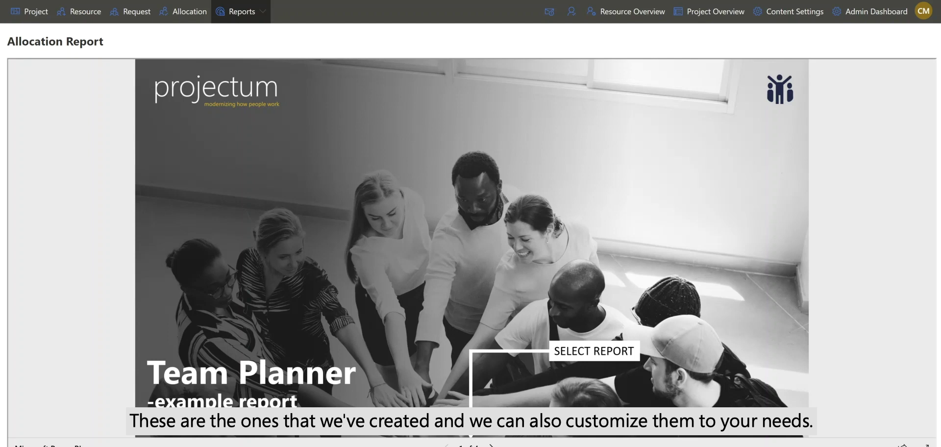
left_click(442, 387)
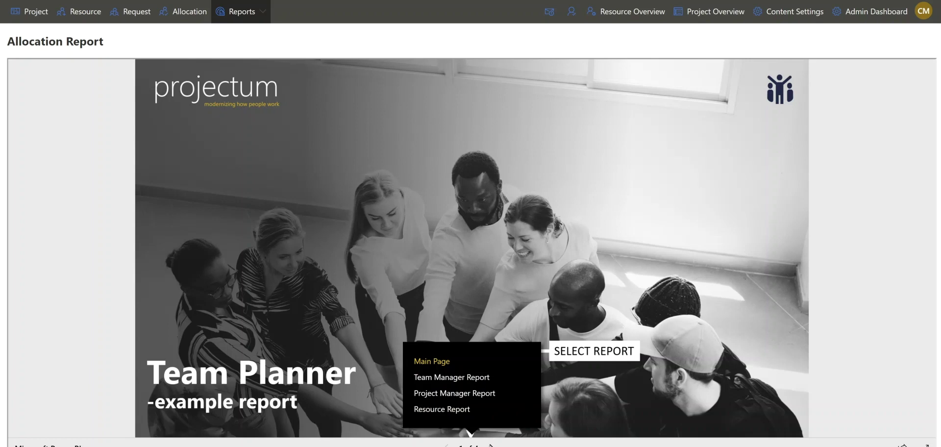
left_click(448, 378)
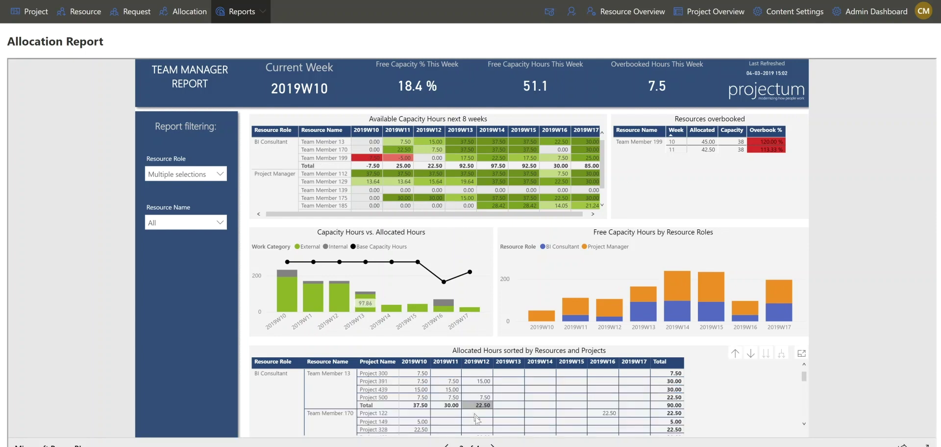
Switch the Allocation Report's page to reach the Resource Report.
left_click(493, 444)
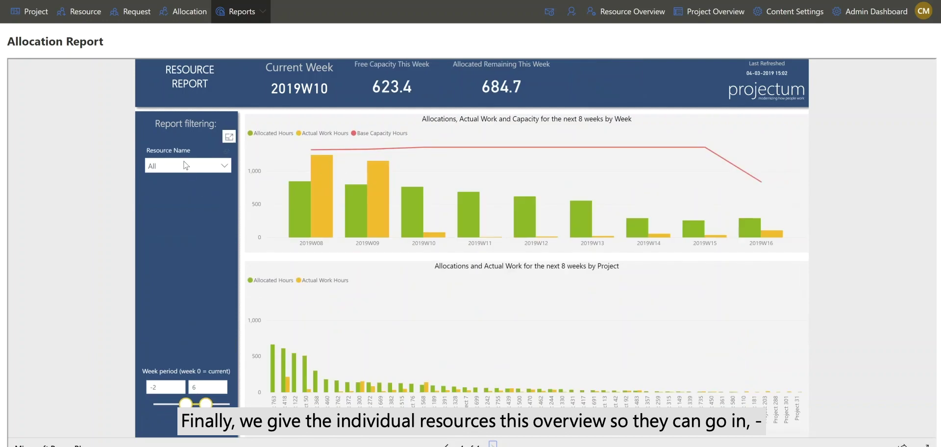
Filter the Resource Report's Resource Name slicer to Team Member 114.
left_click(186, 165)
left_click(177, 248)
left_click(140, 310)
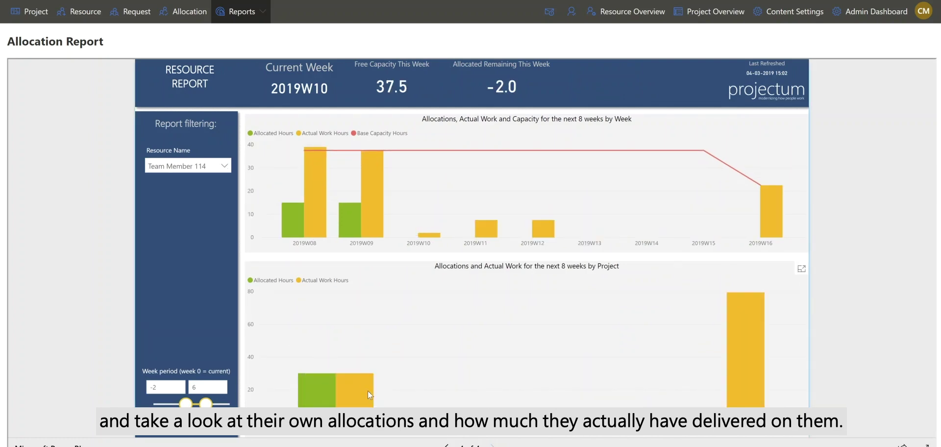